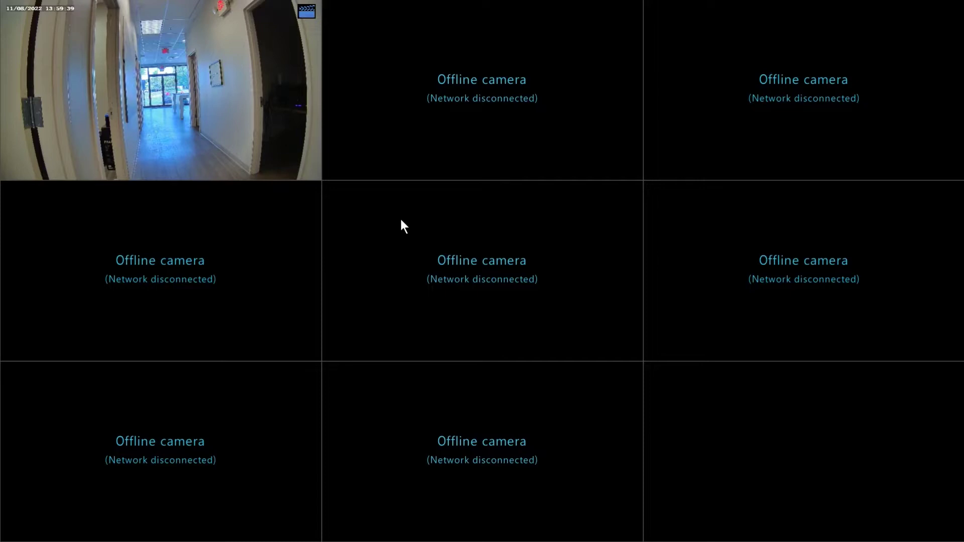
Step: Right-click the live camera grid to bring up the NVR shortcut menu
right_click(373, 206)
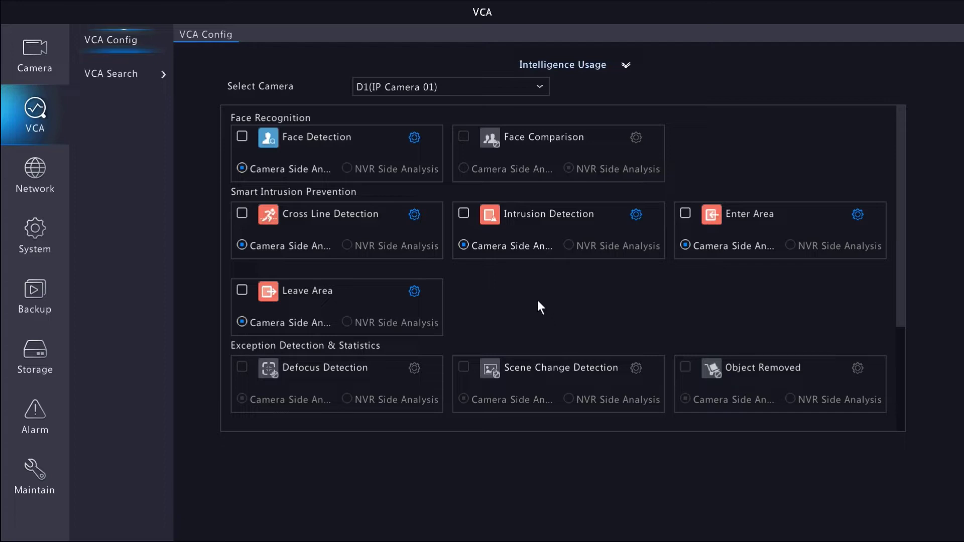
Step: Tick Cross Line Detection for camera D1 (IP Camera 01) on the VCA Config page
click(243, 214)
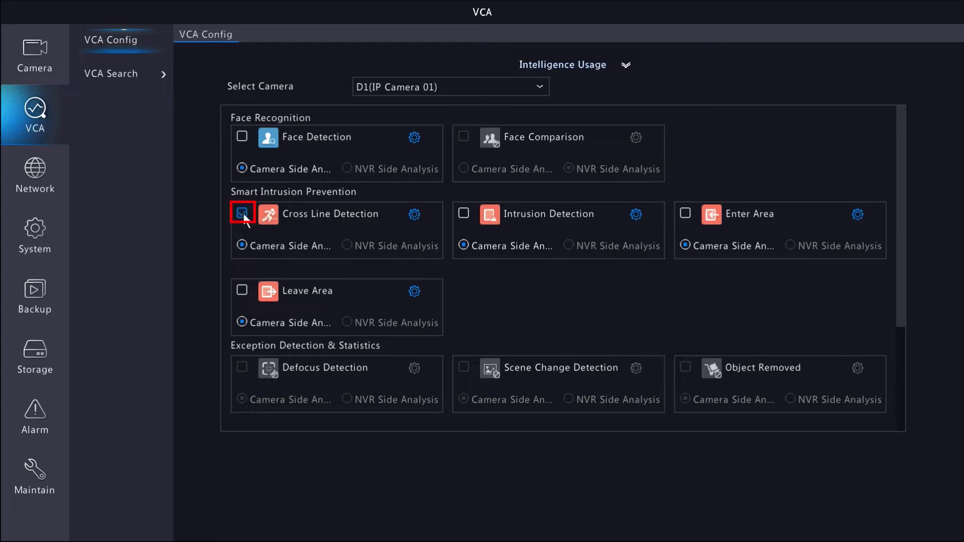
Step: Draw rule 1's detection line across the hallway floor in D1's preview, nudged slightly higher
click(415, 215)
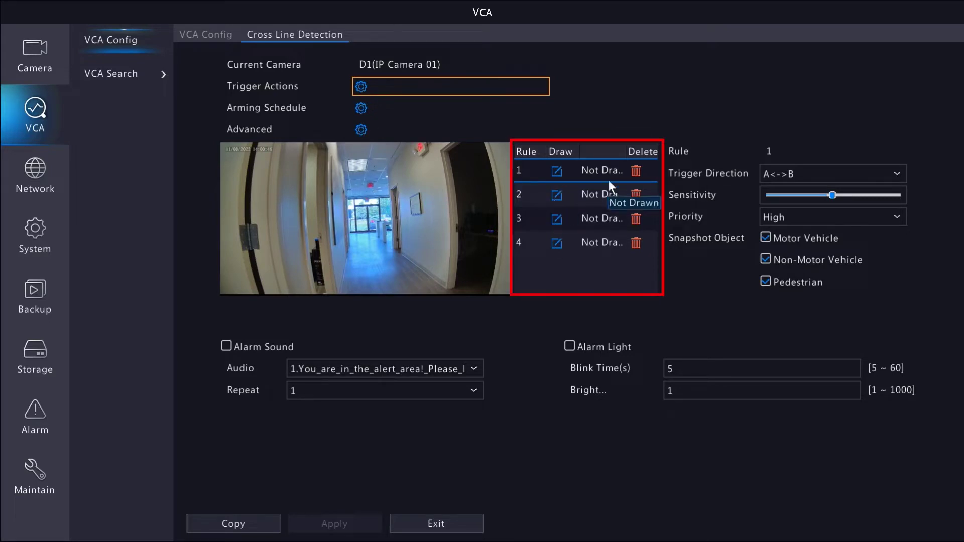
click(557, 170)
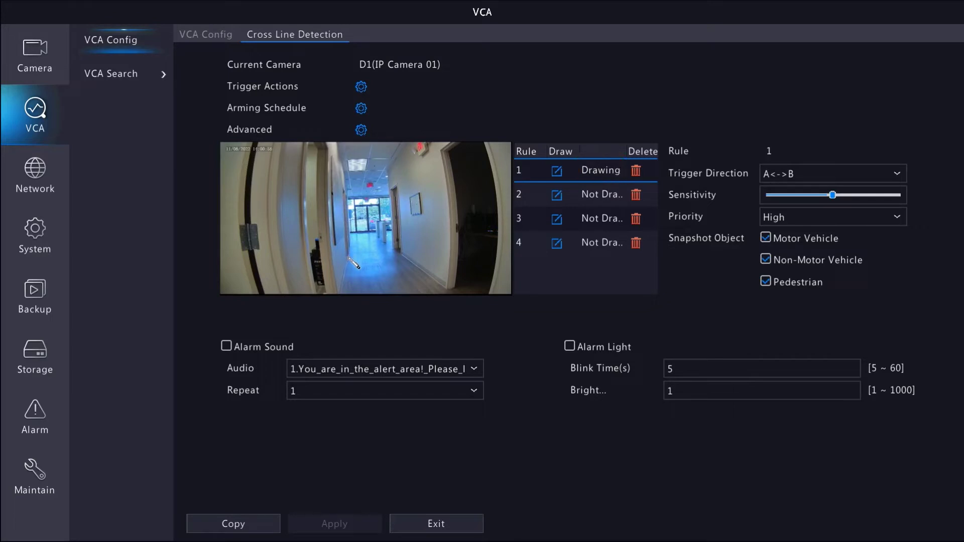
drag(349, 257, 396, 248)
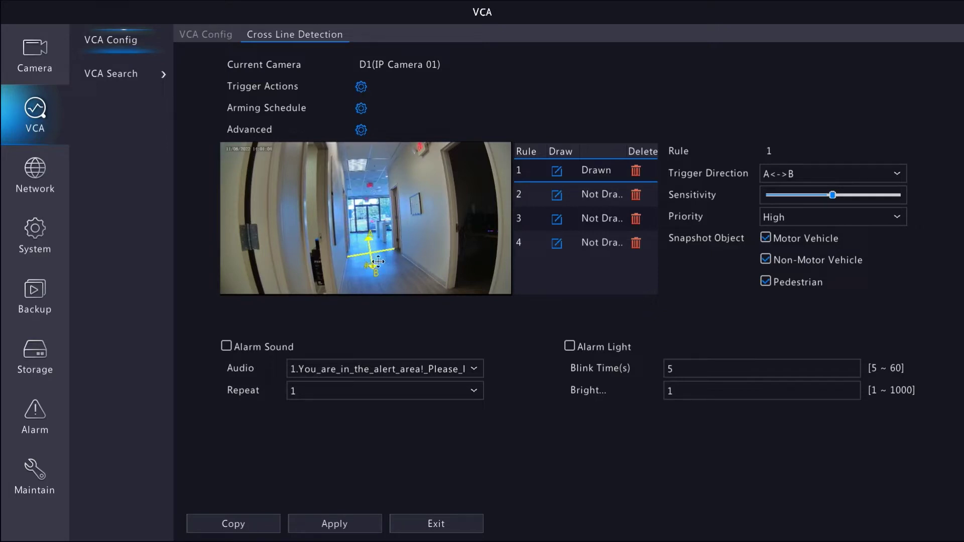
mouse_move(376, 259)
mouse_down()
mouse_move(374, 211)
mouse_move(377, 252)
mouse_up()
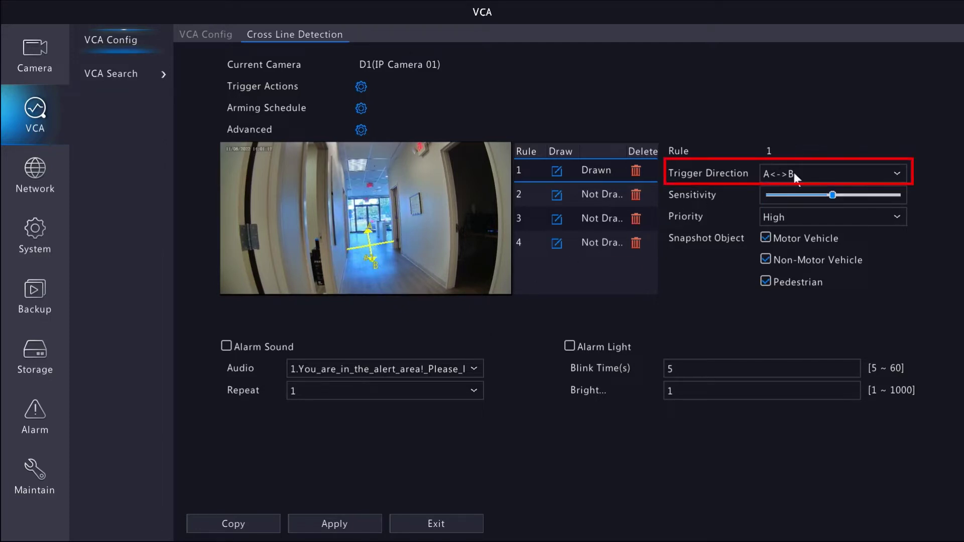
click(854, 171)
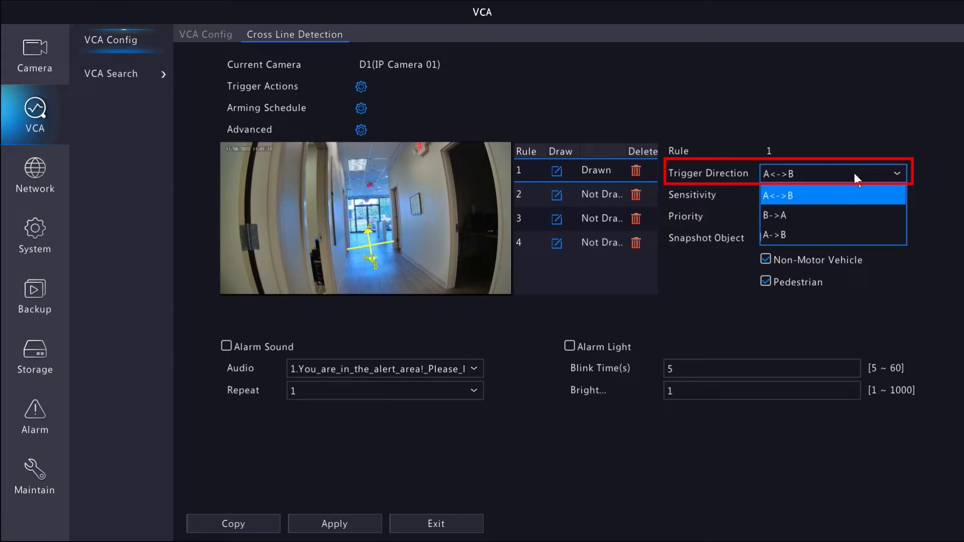
click(839, 214)
click(825, 172)
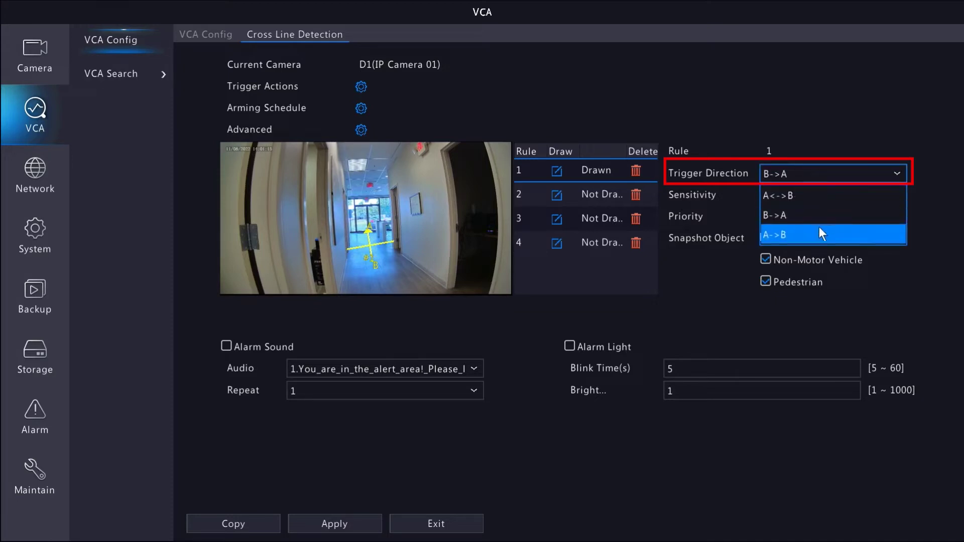
click(818, 226)
click(821, 176)
click(819, 188)
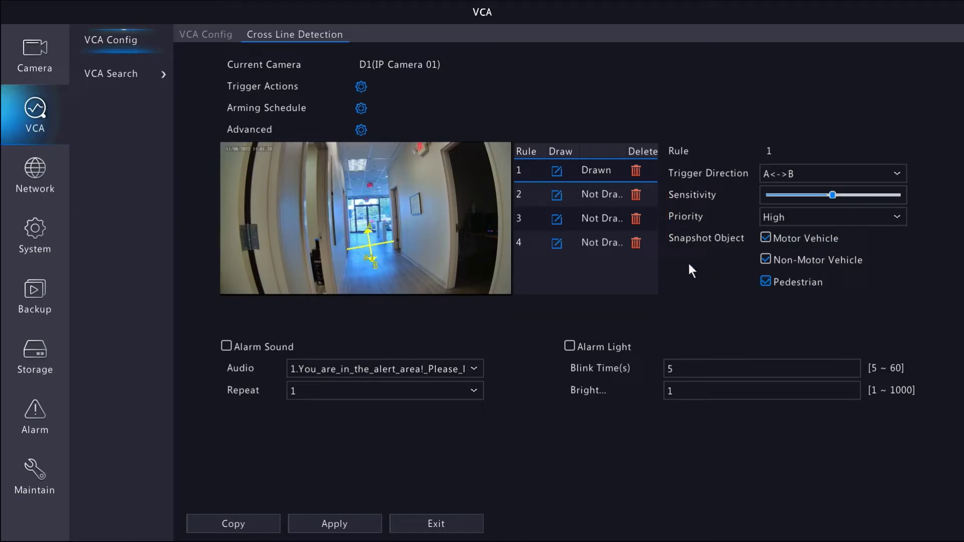
click(361, 87)
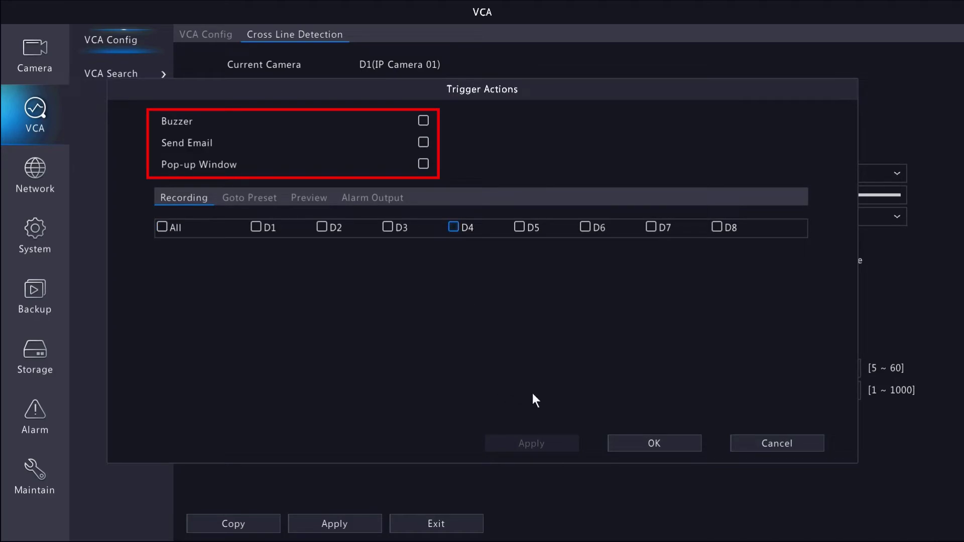
click(757, 441)
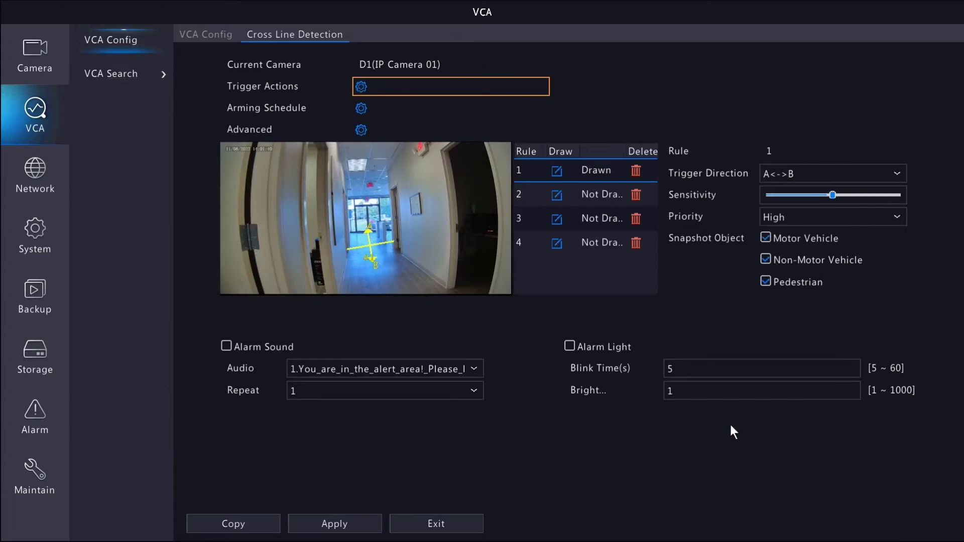
click(361, 108)
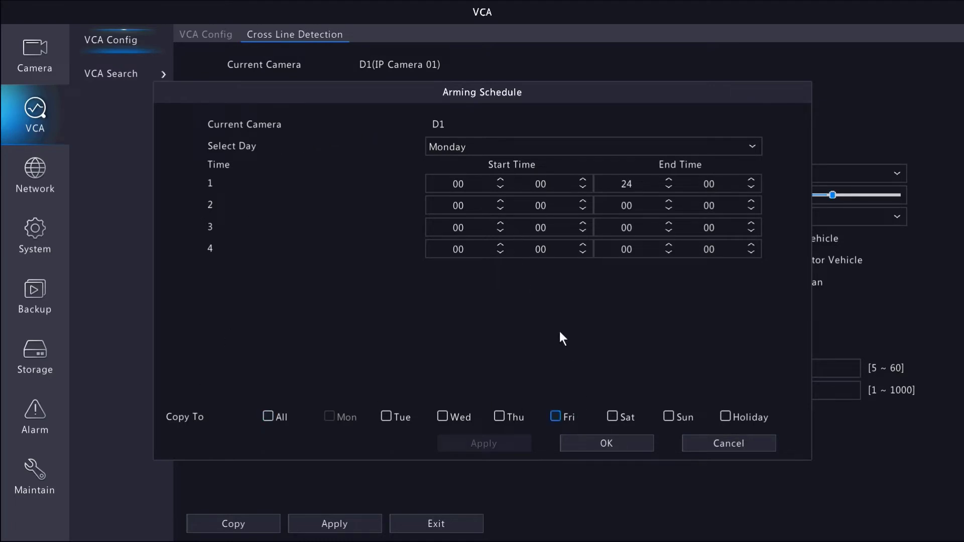
click(716, 444)
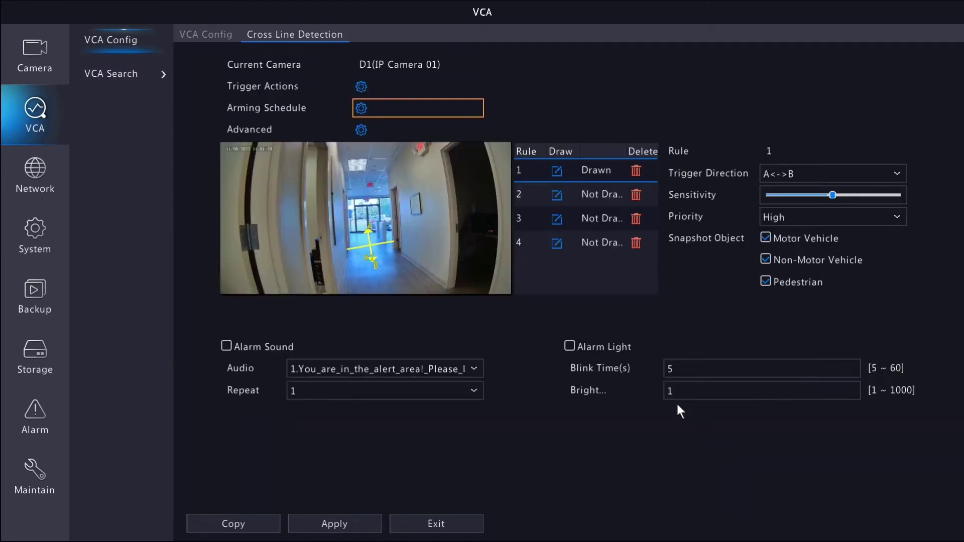
click(360, 129)
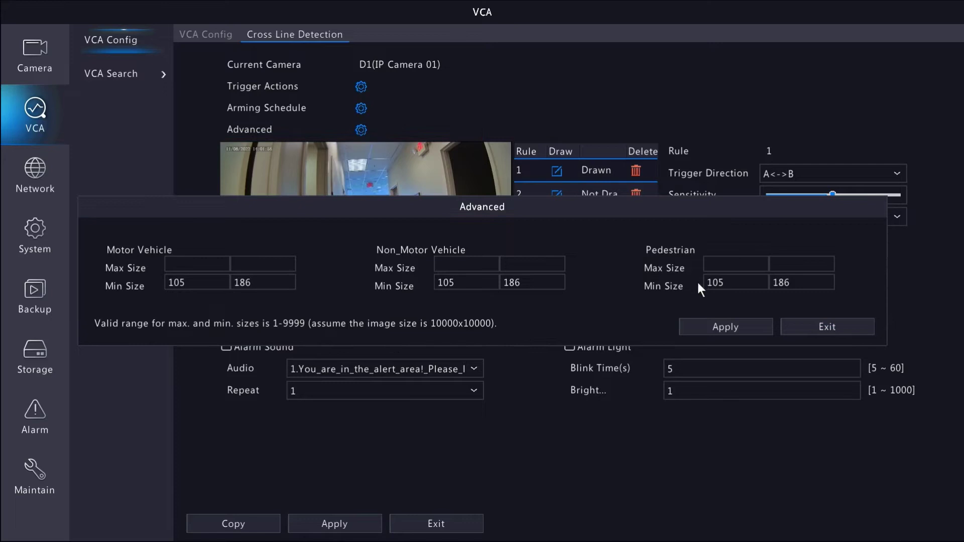
click(818, 332)
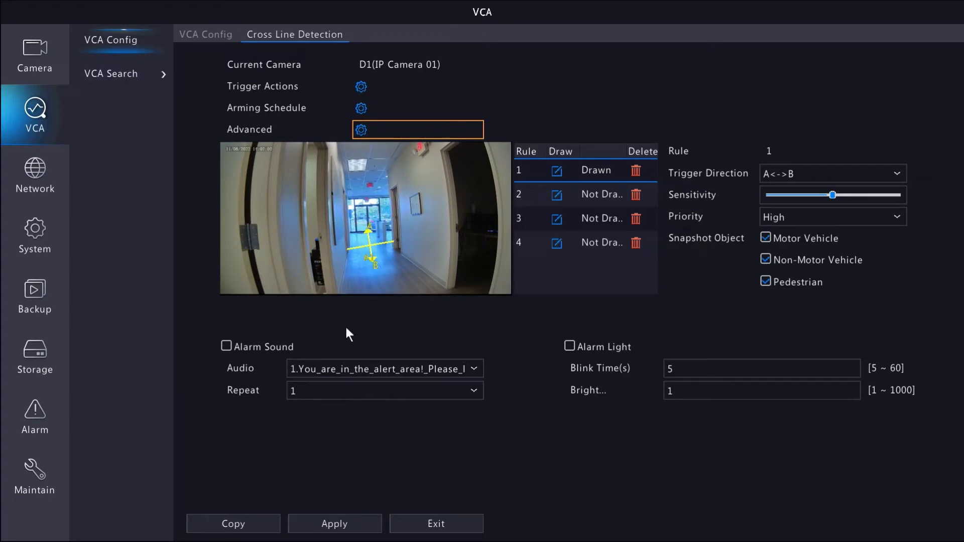
Step: Enable the alarm light at brightness 1000 and apply the cross line settings
click(595, 351)
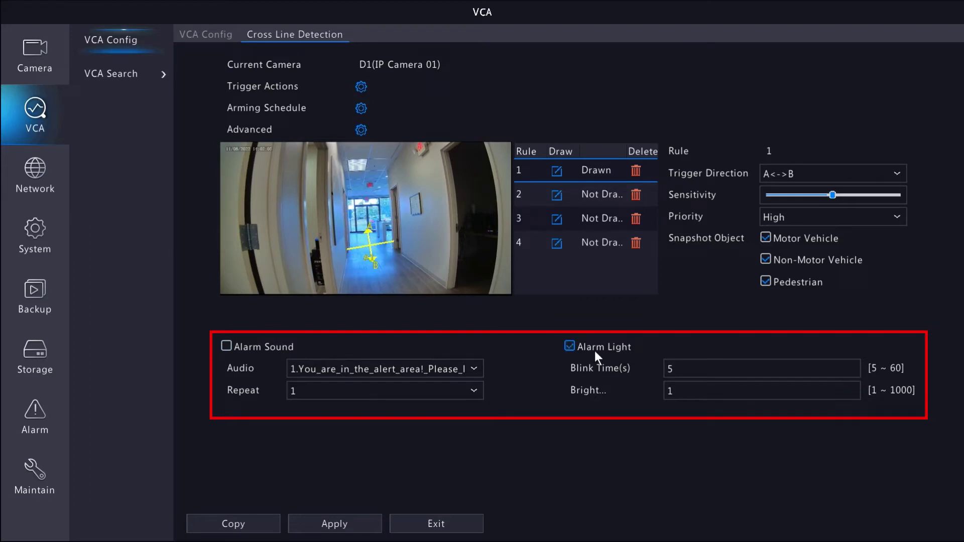
click(684, 388)
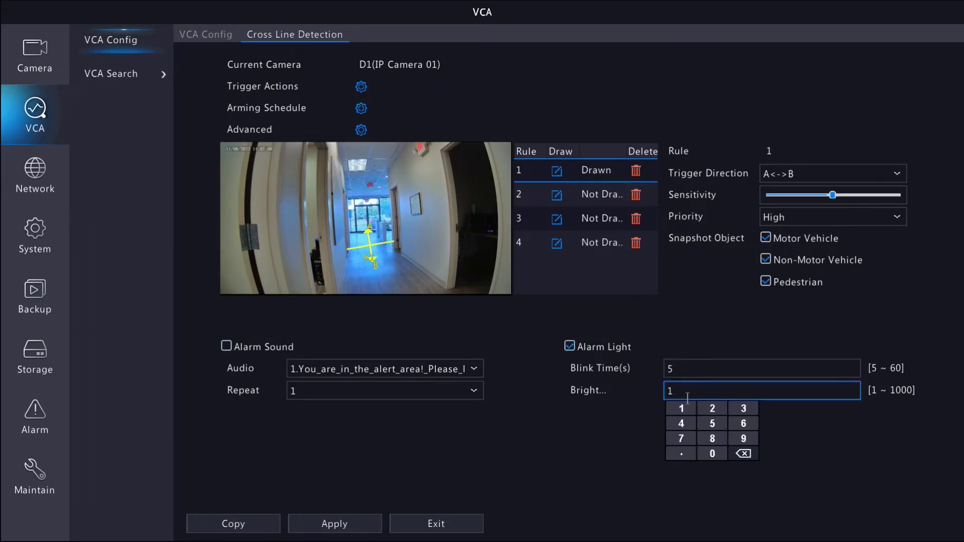
click(712, 454)
click(712, 453)
click(712, 453)
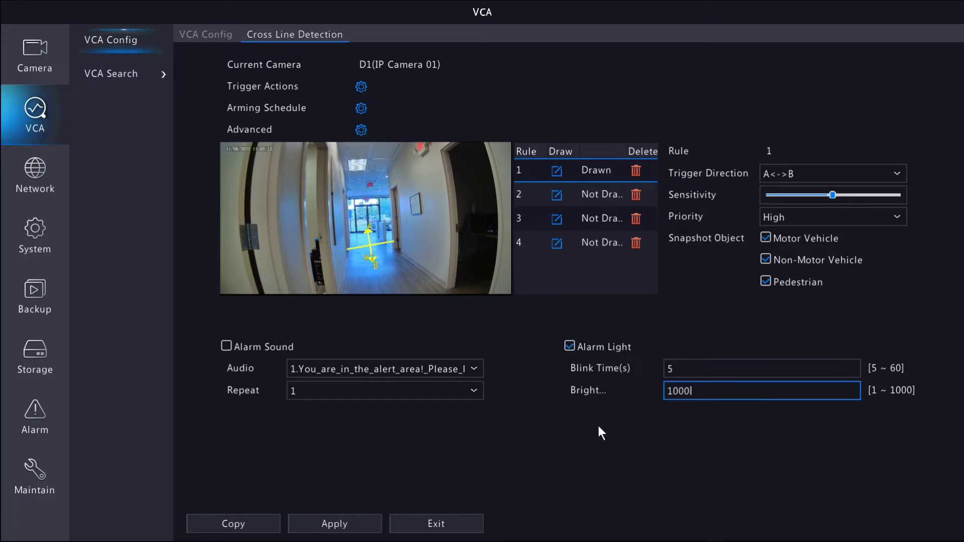
click(335, 528)
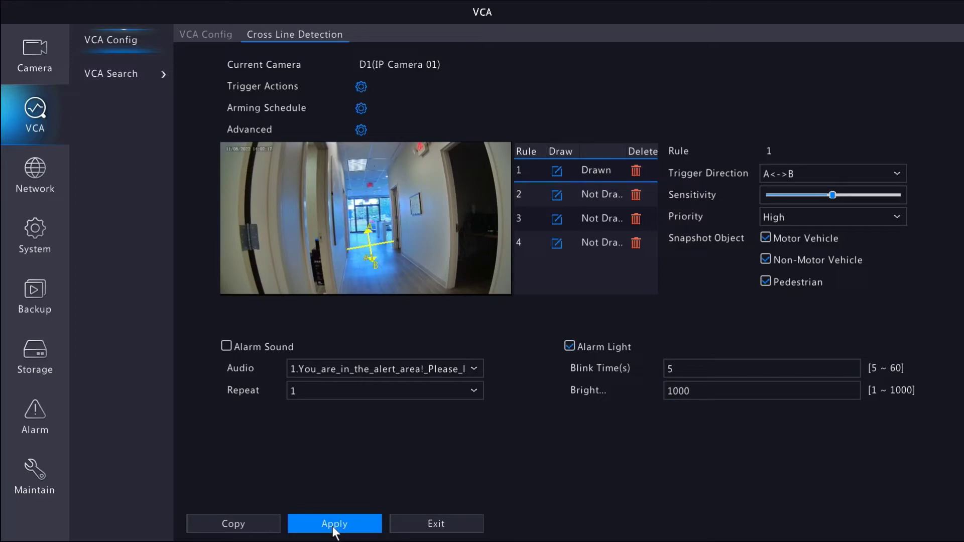
click(334, 528)
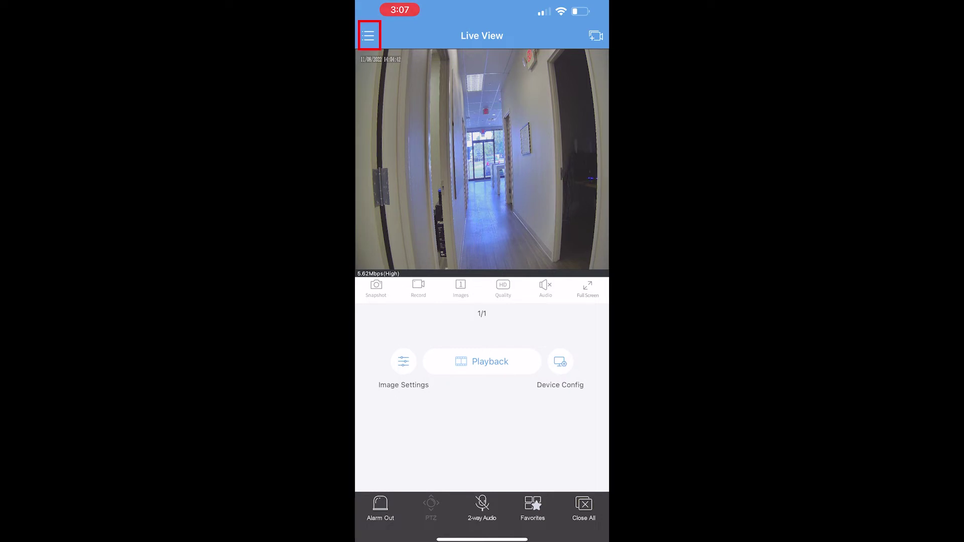
Step: Switch on the My Devices toggle under Alarm Notifications in the app menu
click(369, 35)
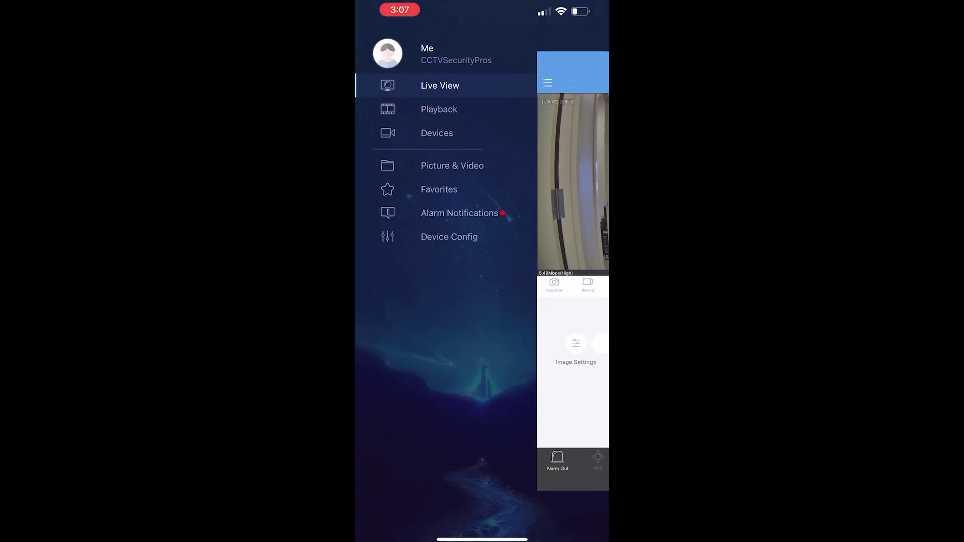
click(459, 213)
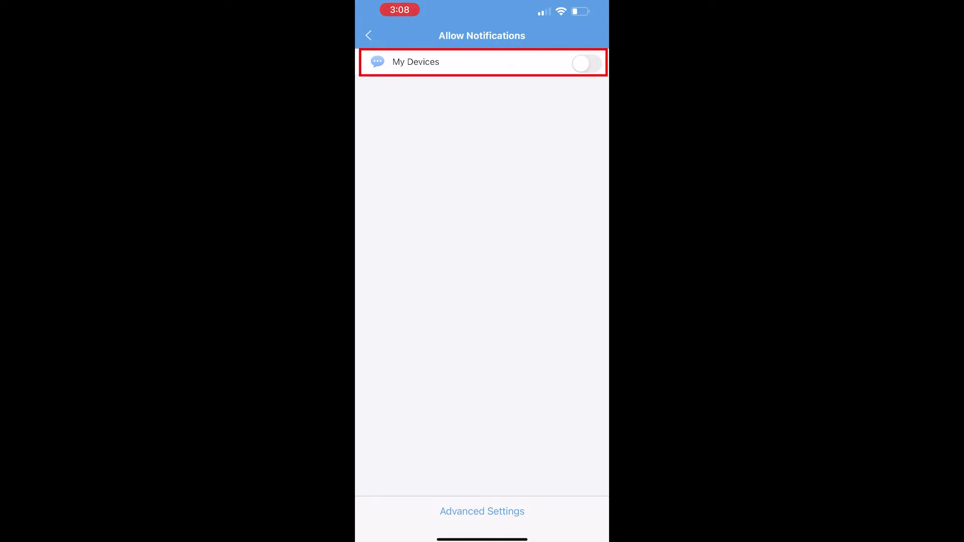
click(586, 64)
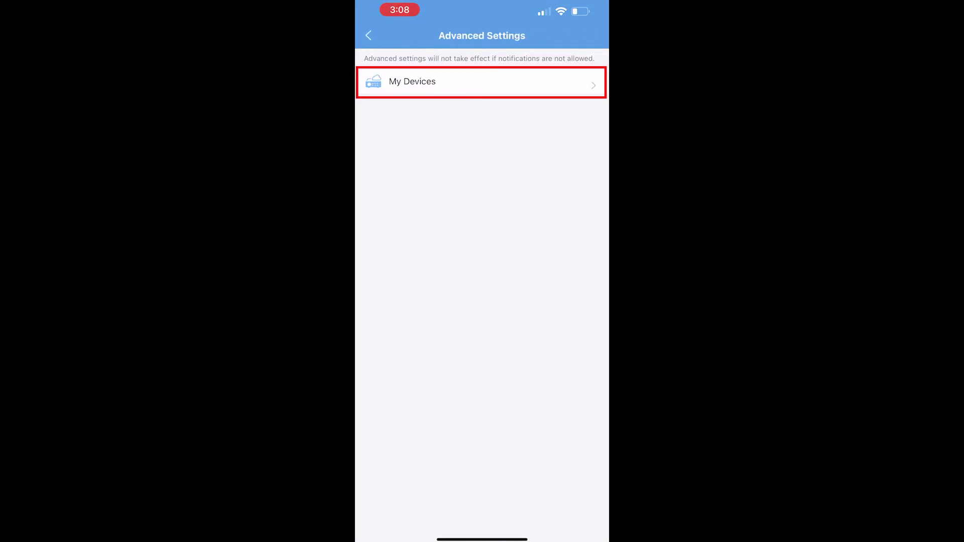
Step: In My Devices alert settings, keep all camera channels selected and review the schedule
click(451, 82)
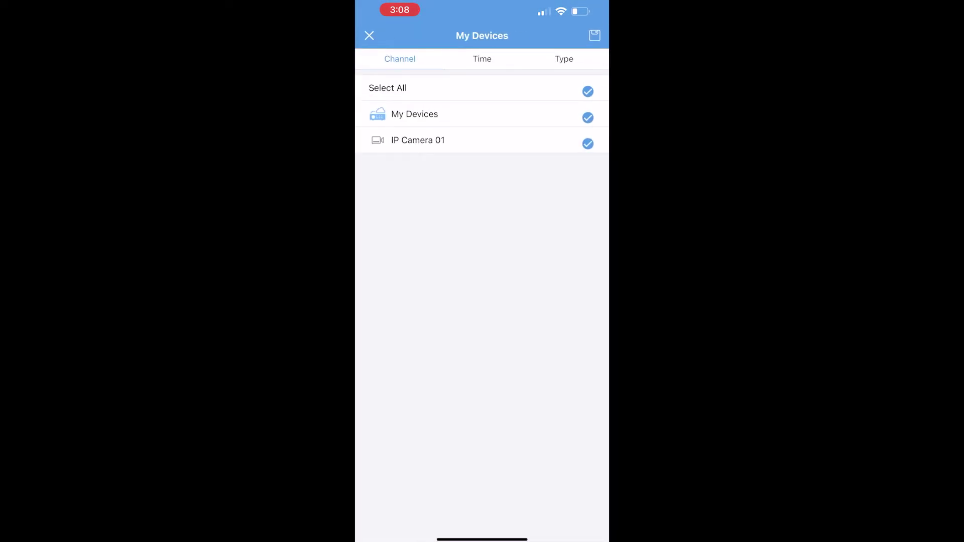
click(588, 144)
click(587, 143)
click(482, 59)
scroll(482, 251, down, 2)
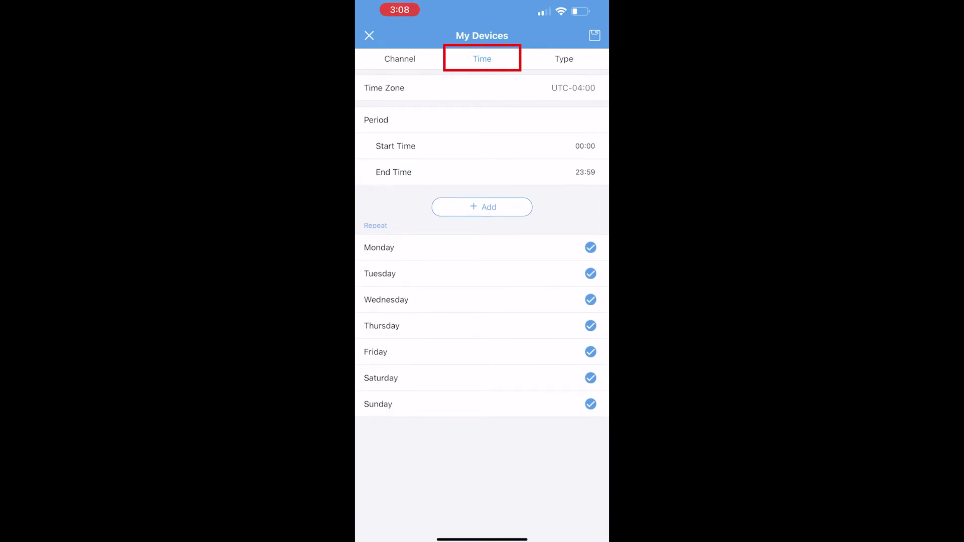
Step: Set the alarm type to VCA only, with motion detection off, and save
click(564, 59)
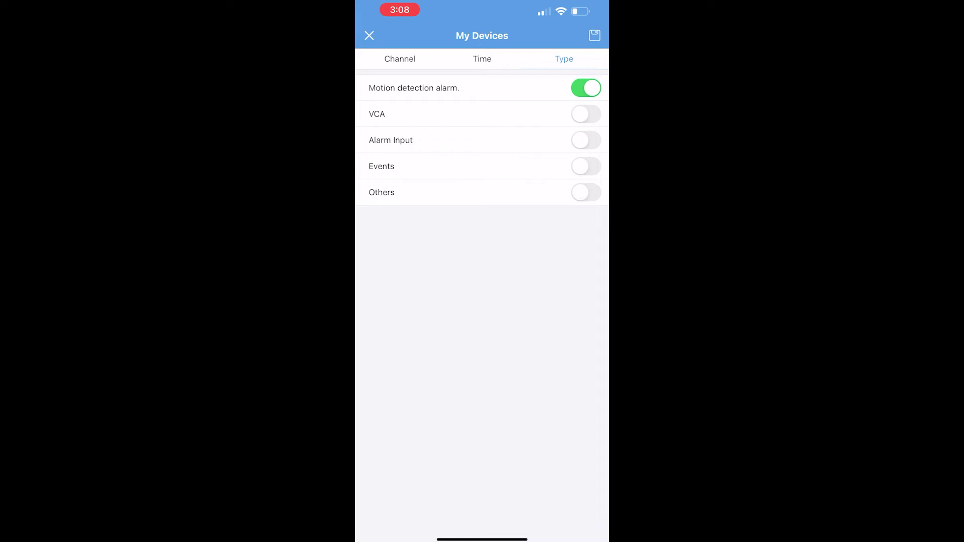
click(585, 88)
click(586, 114)
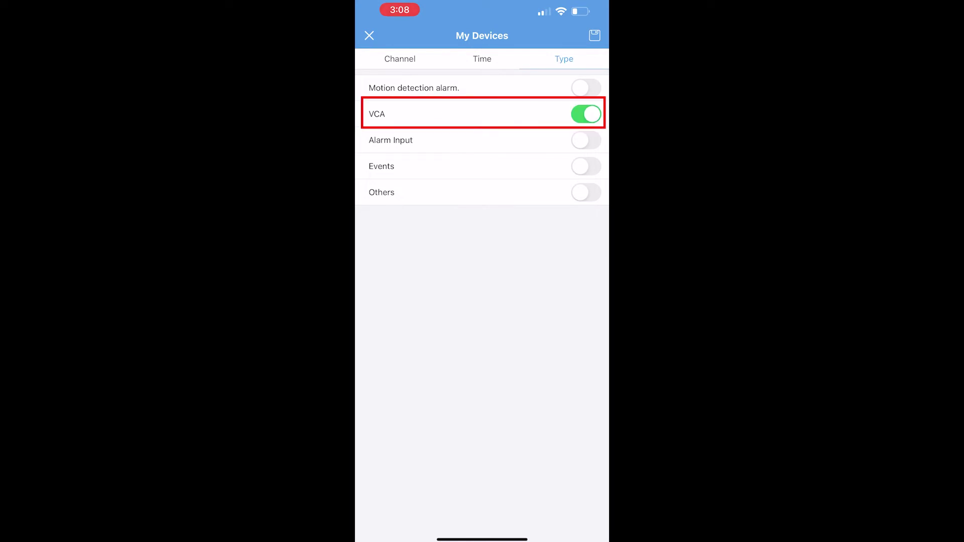
click(594, 35)
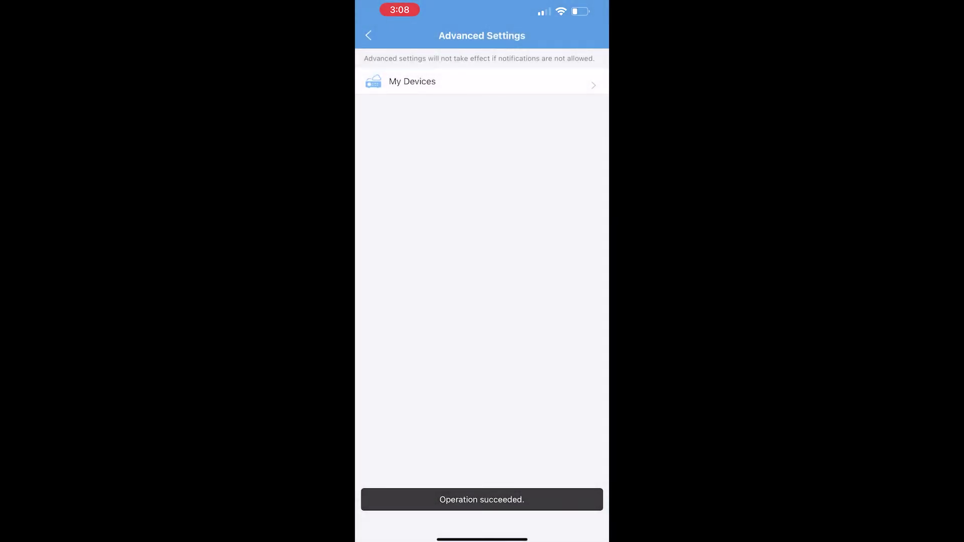
Step: Return to Alarm Notifications and play back the 14:05:54 Cross line detection alarm
drag(482, 539, 482, 351)
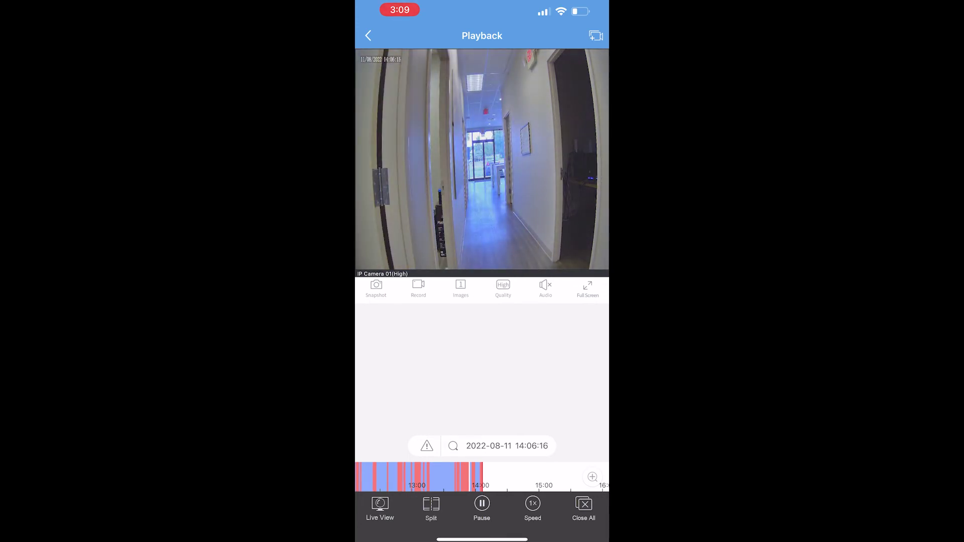
click(368, 35)
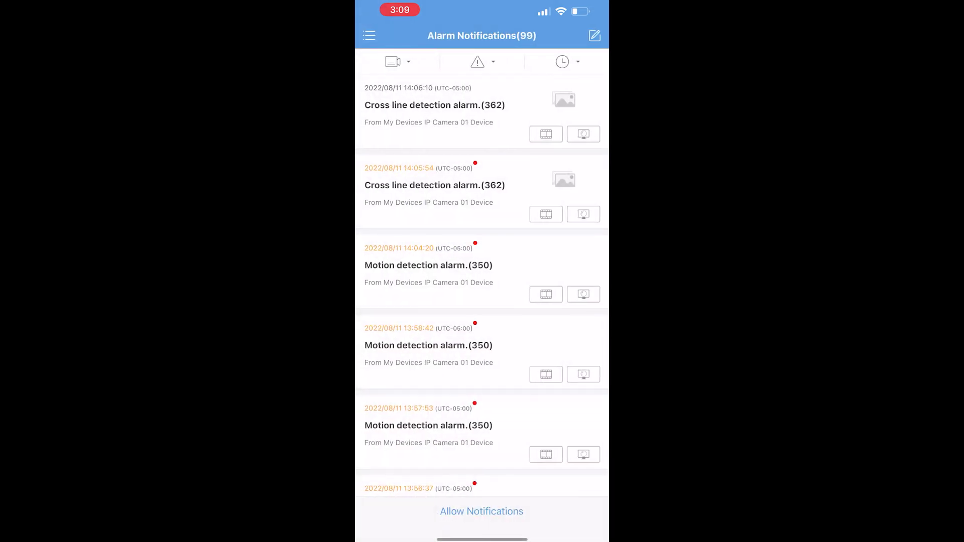
click(546, 214)
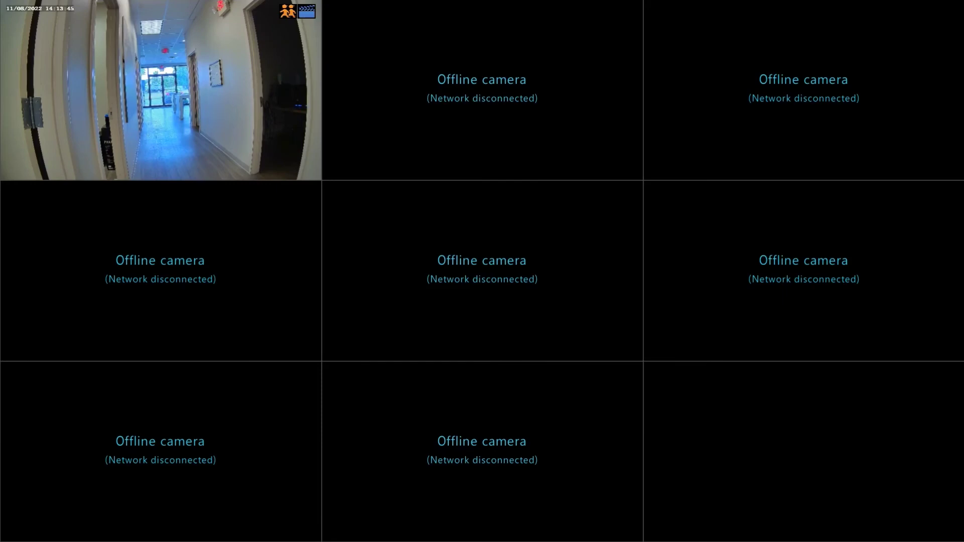
Step: Go to Menu > VCA > VCA Search > Behavior Search from the live view
right_click(381, 218)
click(408, 233)
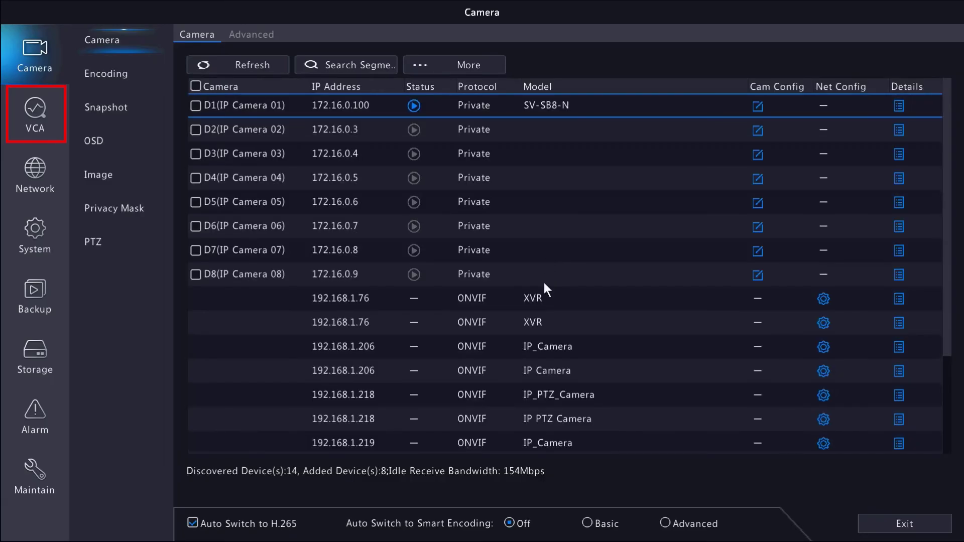
click(40, 122)
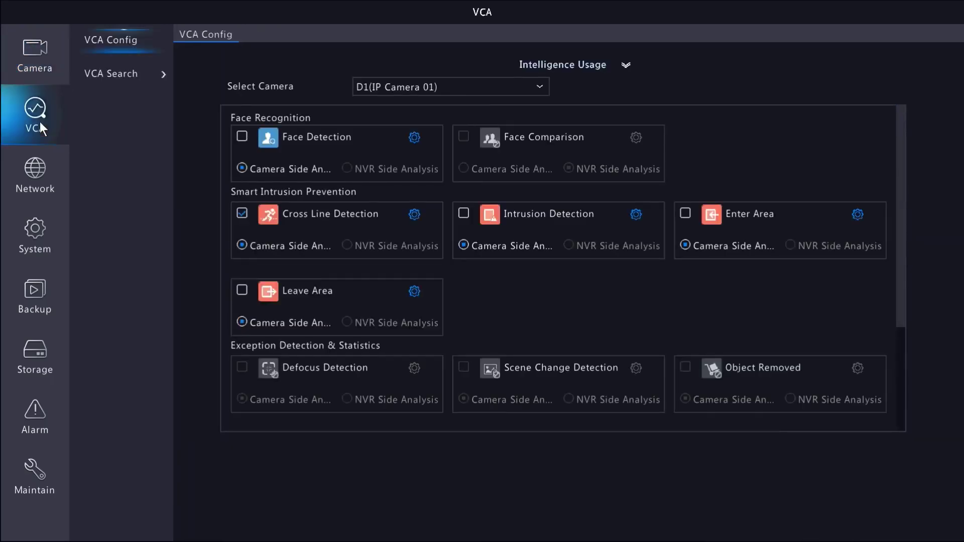
click(138, 79)
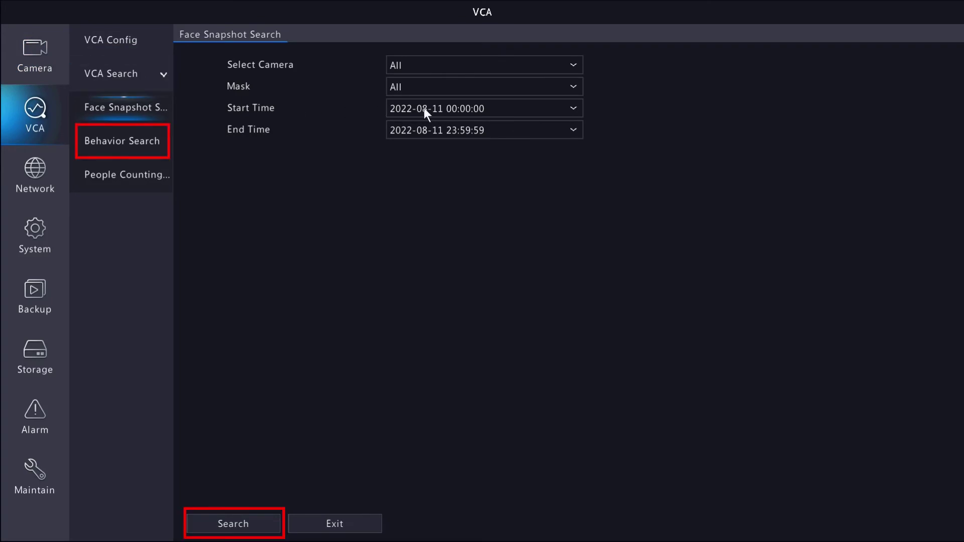
click(137, 149)
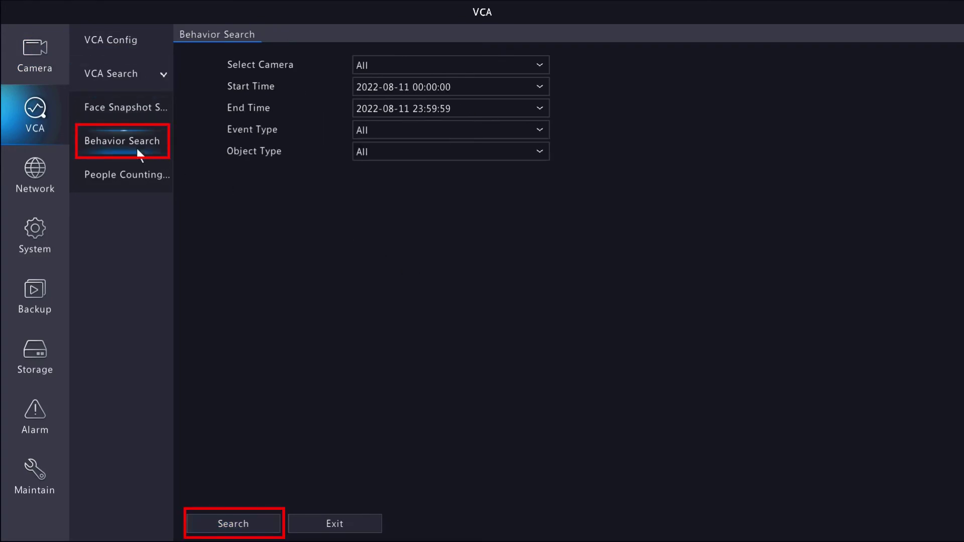
Step: Search the day's events, preview the results, and tick the 13:48:05 event
click(251, 530)
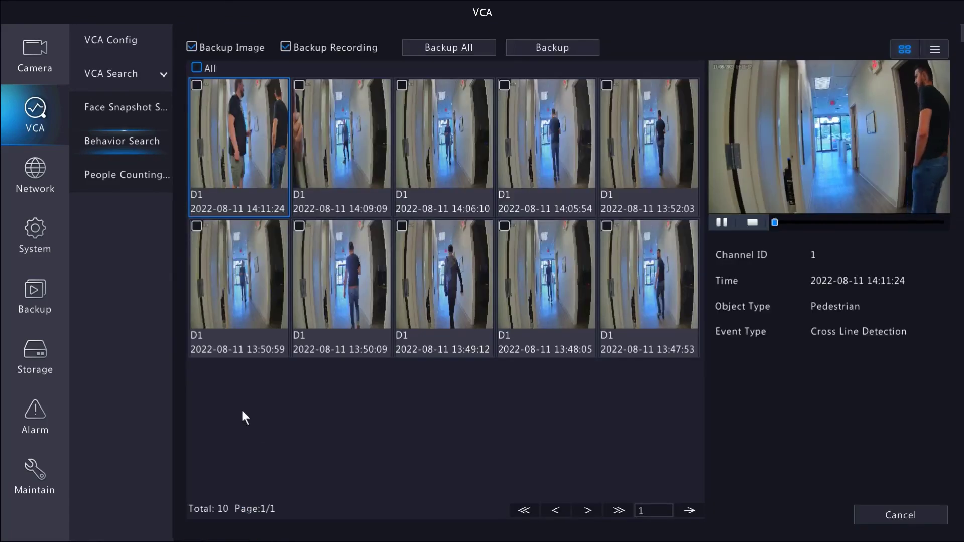
click(327, 122)
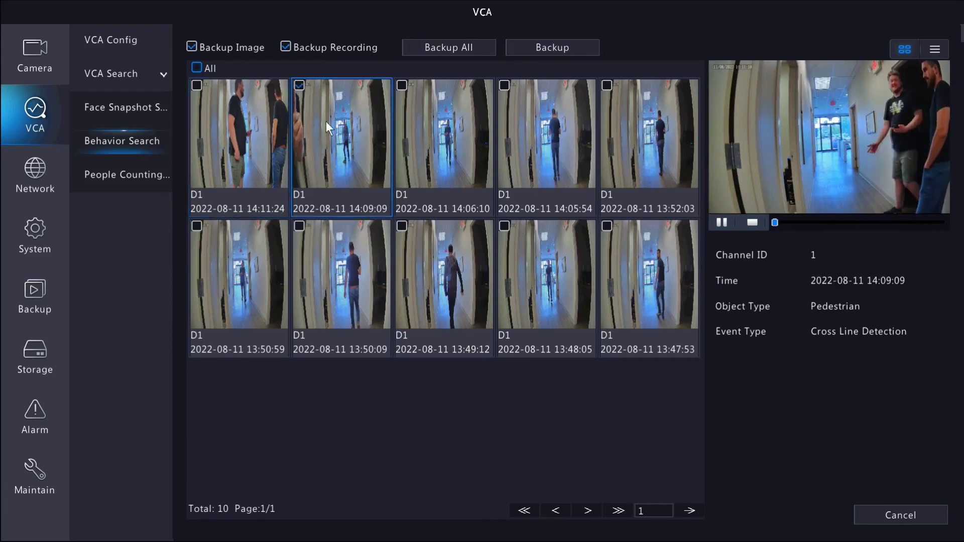
click(431, 136)
click(532, 148)
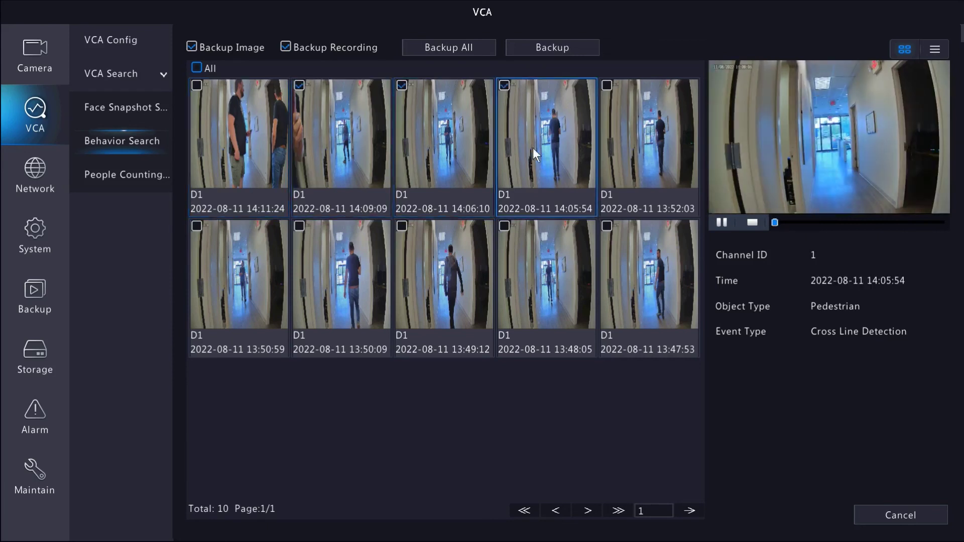
click(646, 140)
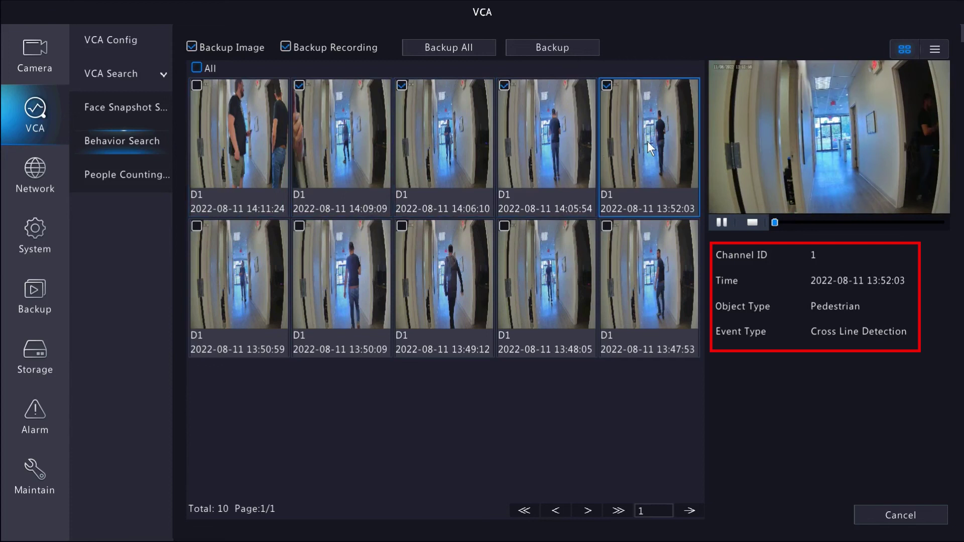
click(558, 306)
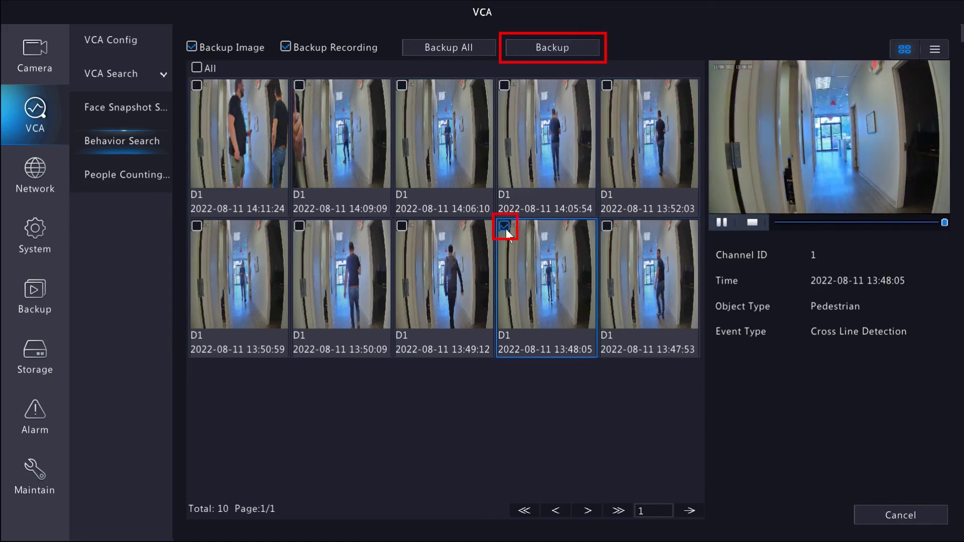
Step: Back up the 13:48:05 event to USB-sdb1 and acknowledge the completion message
click(552, 48)
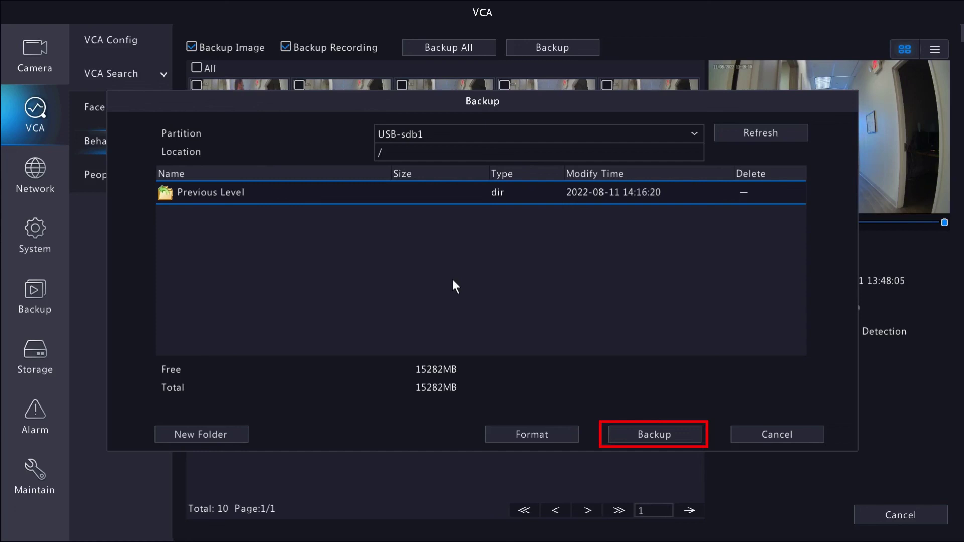
click(647, 430)
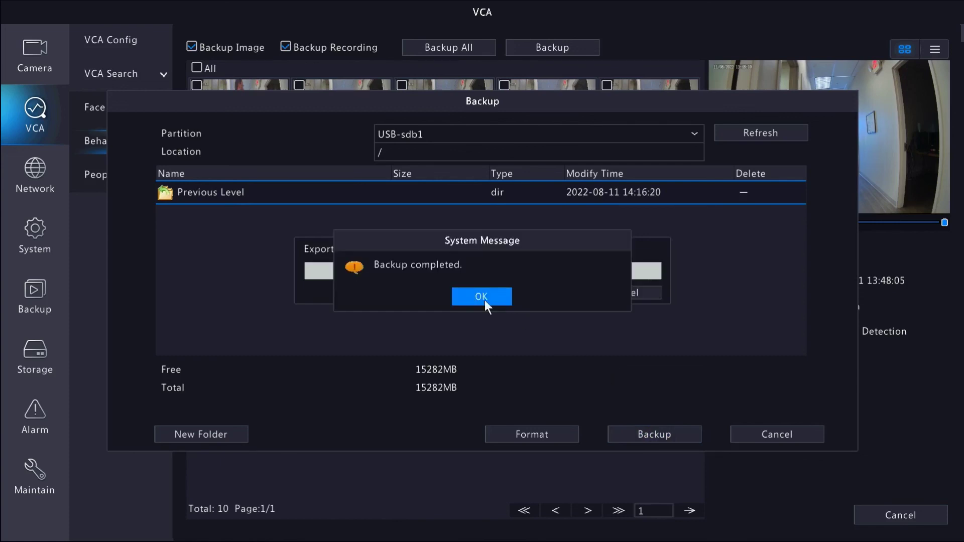
click(482, 298)
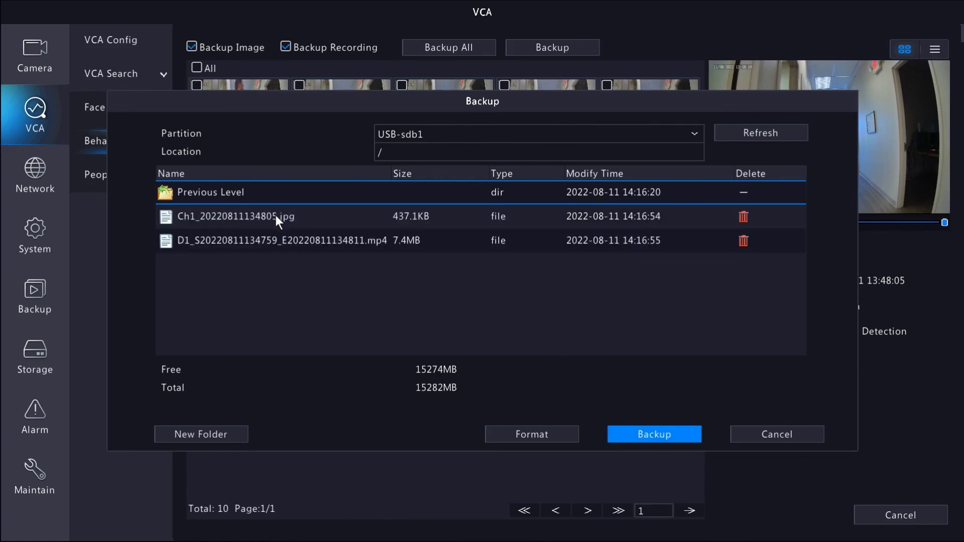
Step: Check the exported Ch1_20220811134805.jpg and D1 mp4 files, then close the backup window
click(277, 216)
click(287, 237)
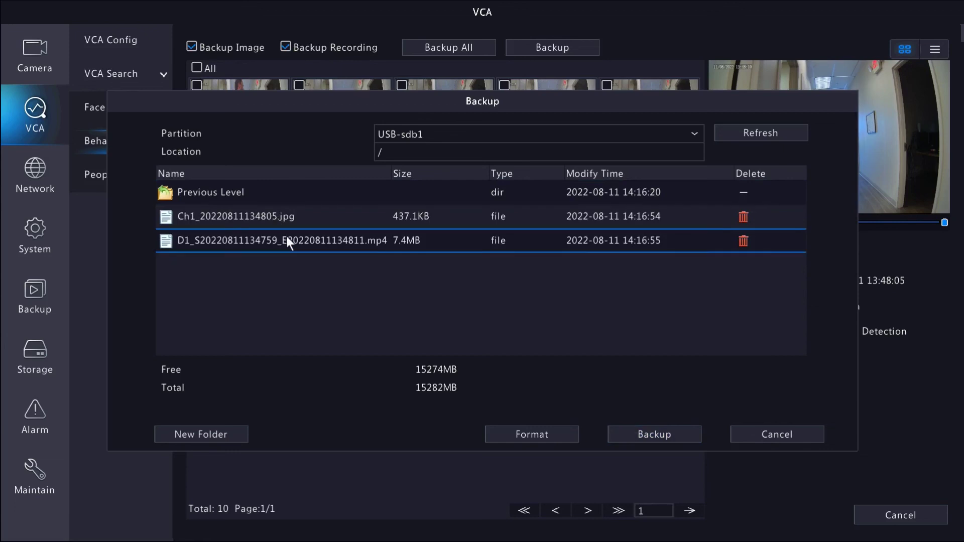
right_click(411, 317)
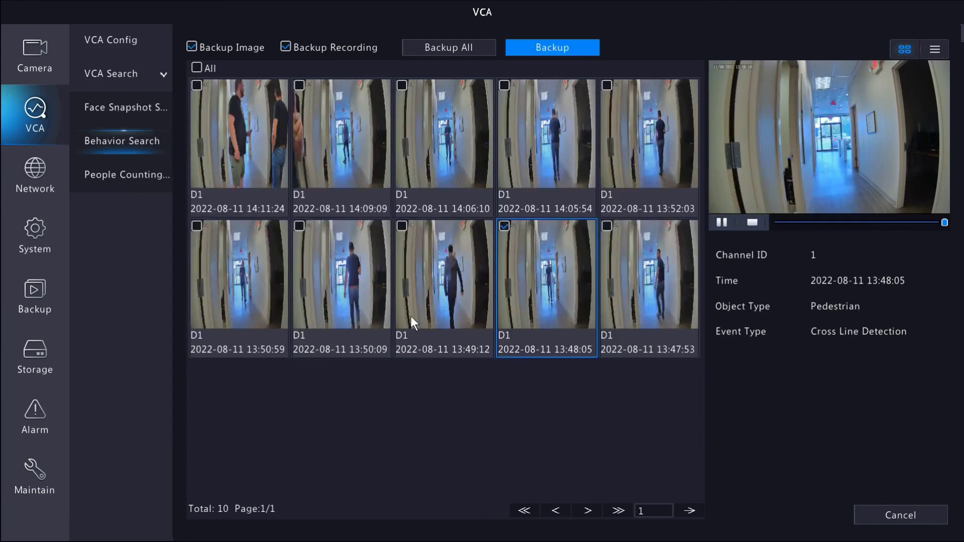